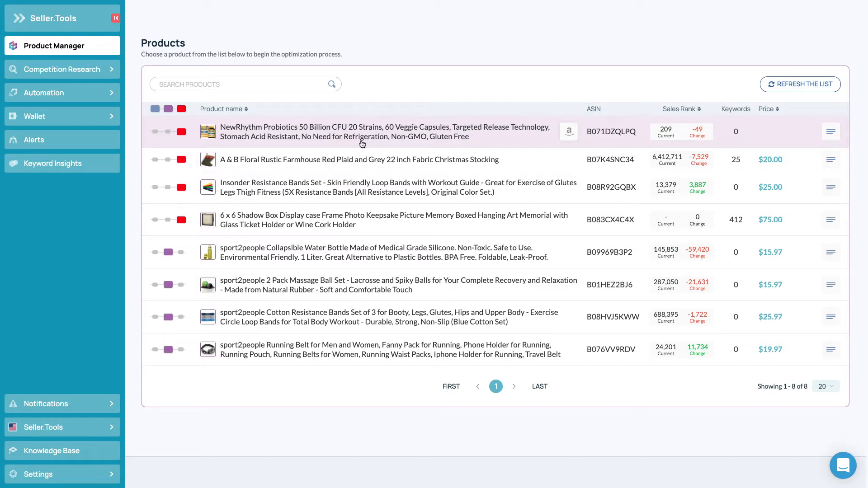
# - Choose the NewRhythm Probiotics 50 Billion CFU product and look up competitor products for the keyword "probiotics"
pyautogui.click(355, 138)
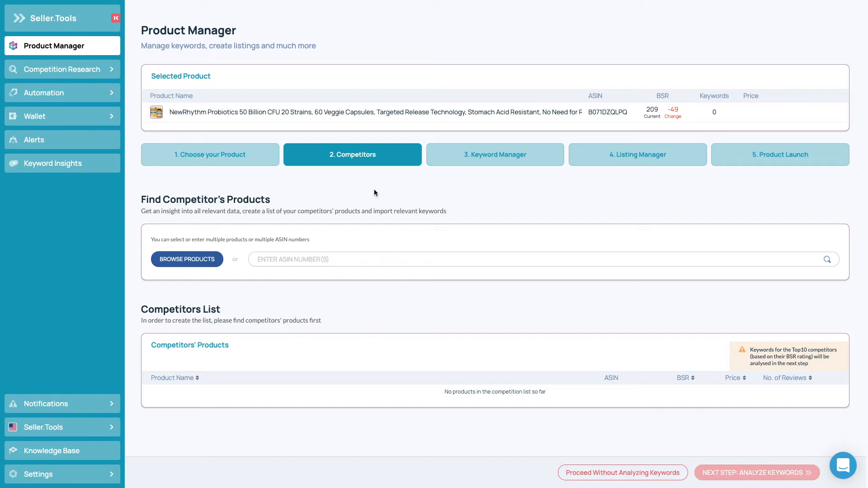
pyautogui.click(285, 261)
pyautogui.click(207, 265)
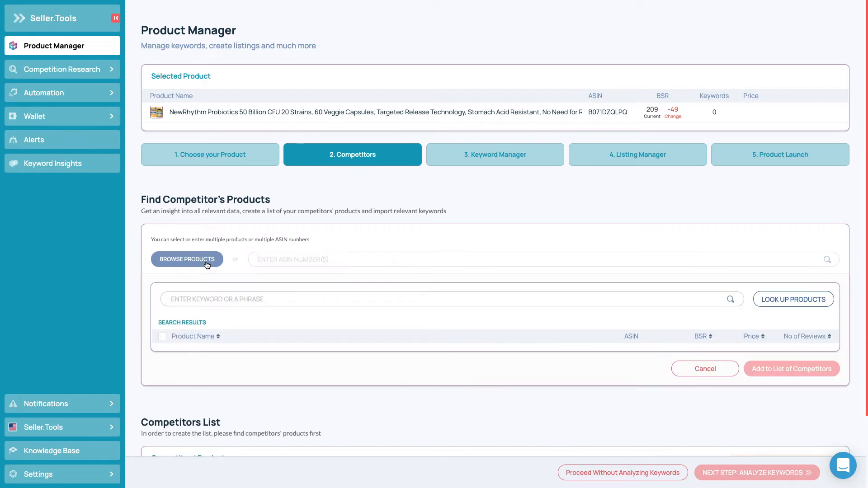
pyautogui.scroll(-1, 389, 189)
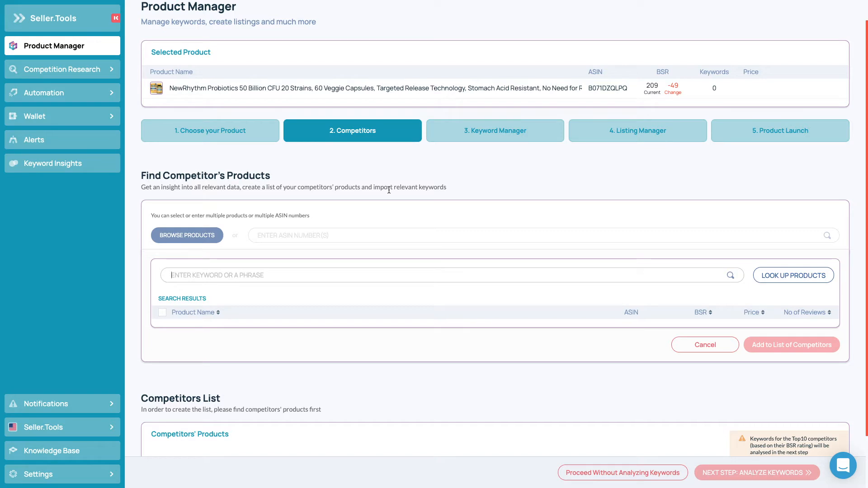
pyautogui.write('probiotics')
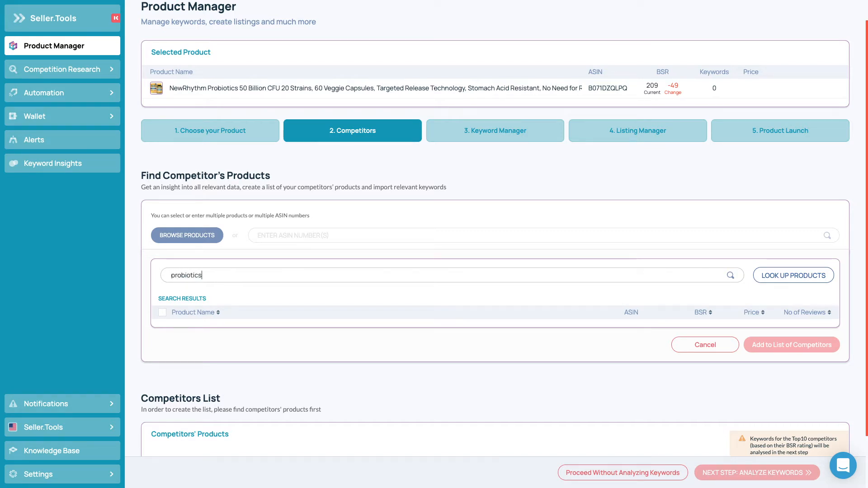
pyautogui.click(782, 276)
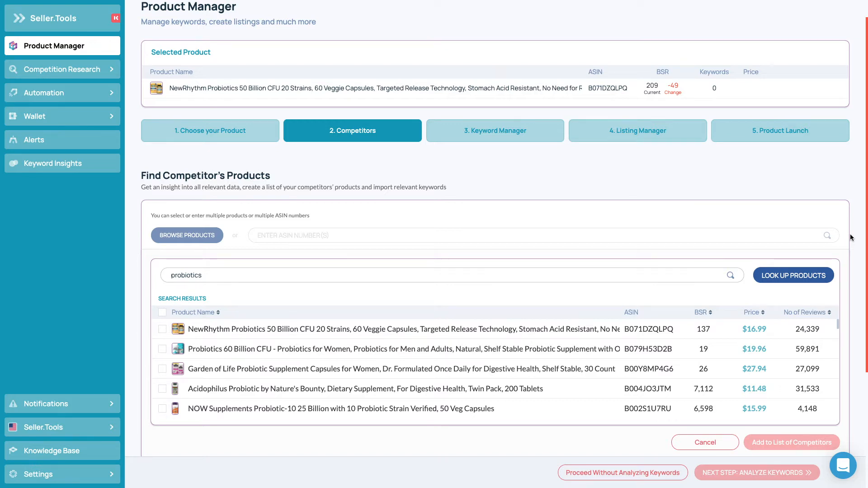
# - Look through the competitor search results and sort them by BSR, lowest rank first
pyautogui.scroll(-3, 492, 370)
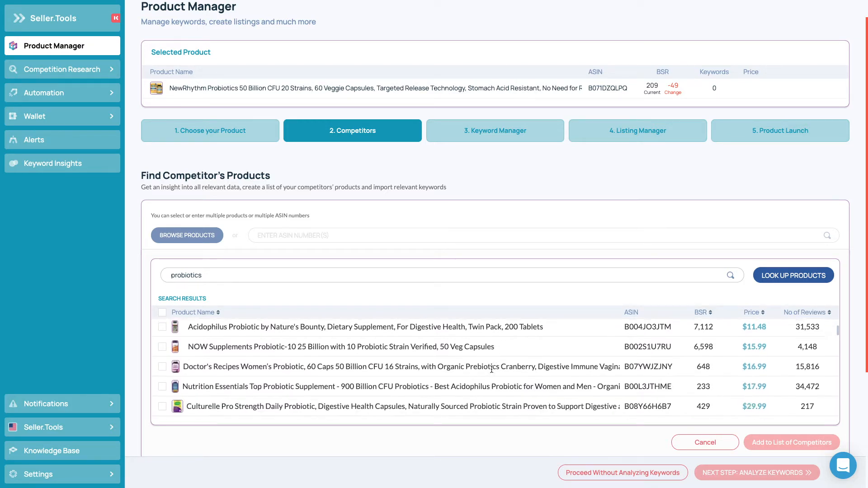
pyautogui.scroll(-3, 492, 370)
pyautogui.scroll(6, 491, 370)
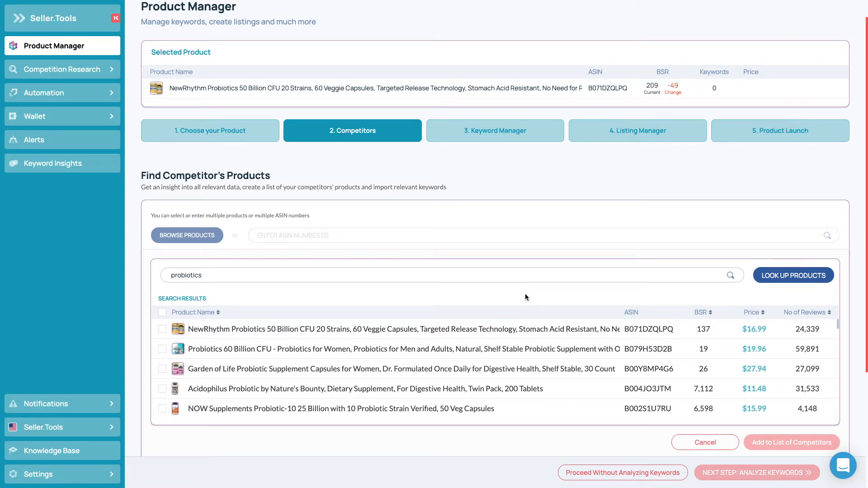
pyautogui.click(699, 313)
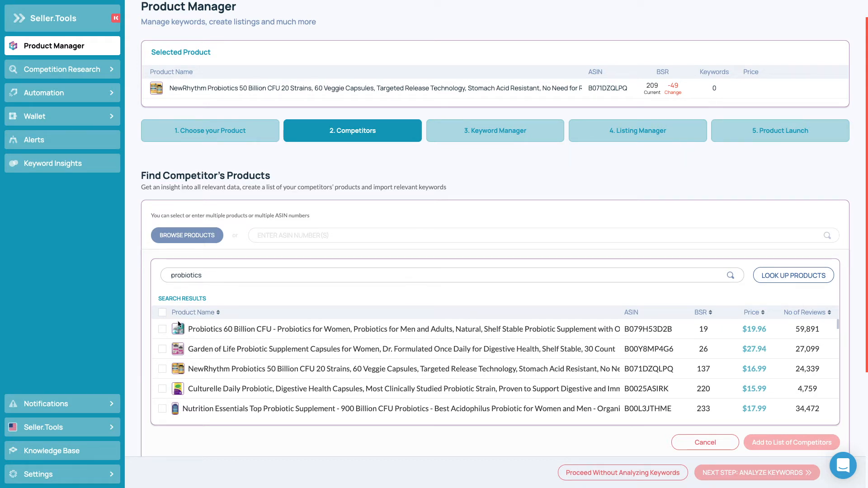
# - Add B079H53D2B, B00Y8MP4G6, B0025ASIRK and B00L3JTHME to the list of competitors and analyze their keywords
pyautogui.click(162, 331)
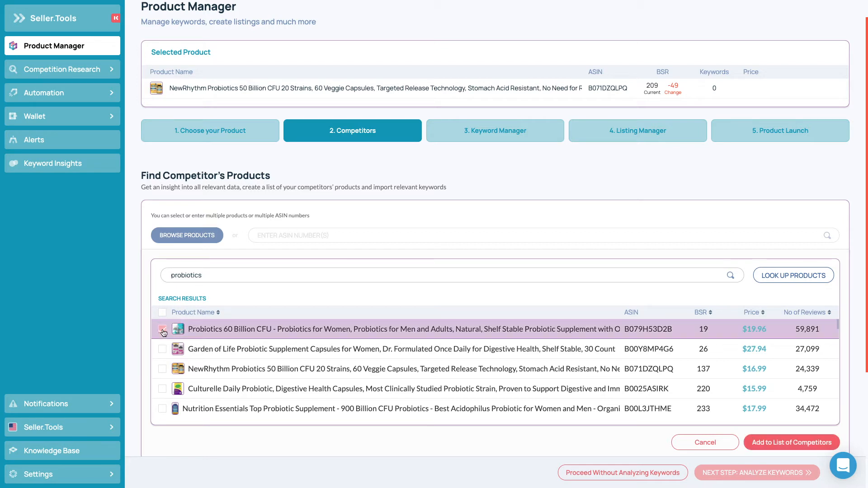
pyautogui.click(163, 350)
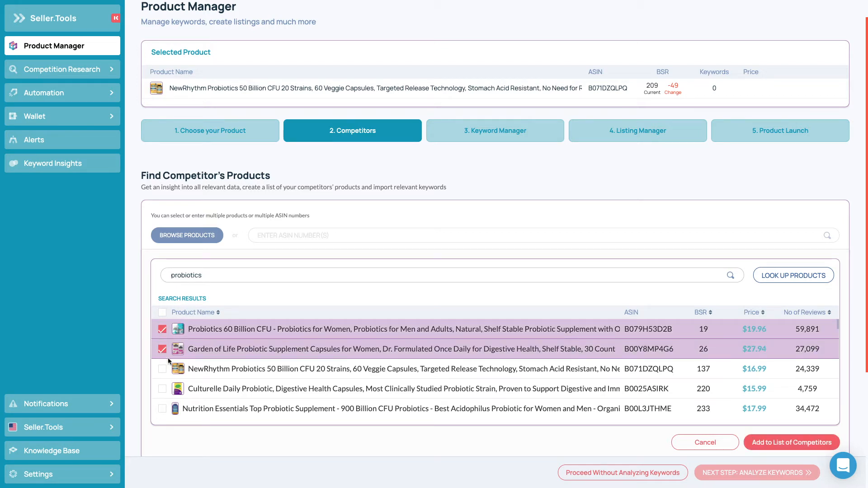
pyautogui.click(162, 389)
pyautogui.click(162, 409)
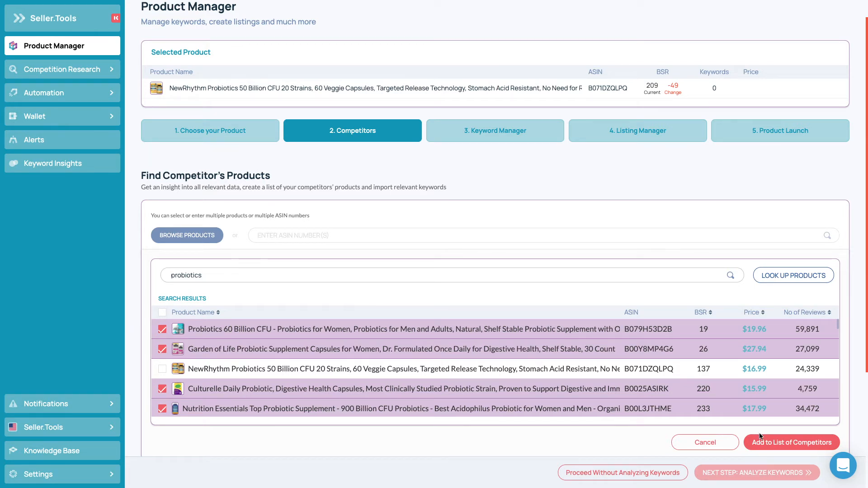
pyautogui.click(776, 443)
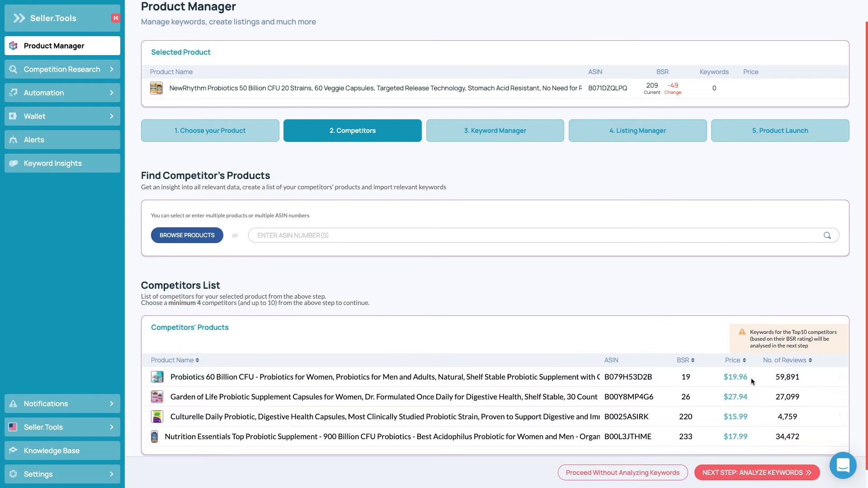
pyautogui.scroll(-1, 676, 248)
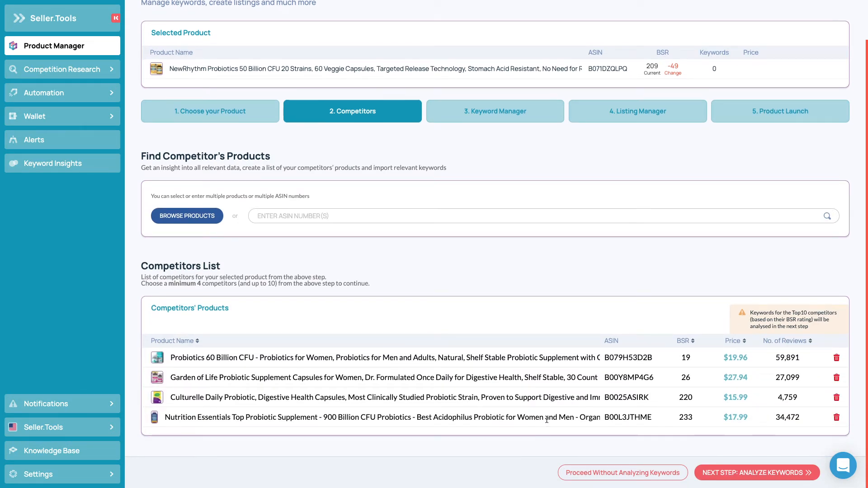
pyautogui.click(763, 473)
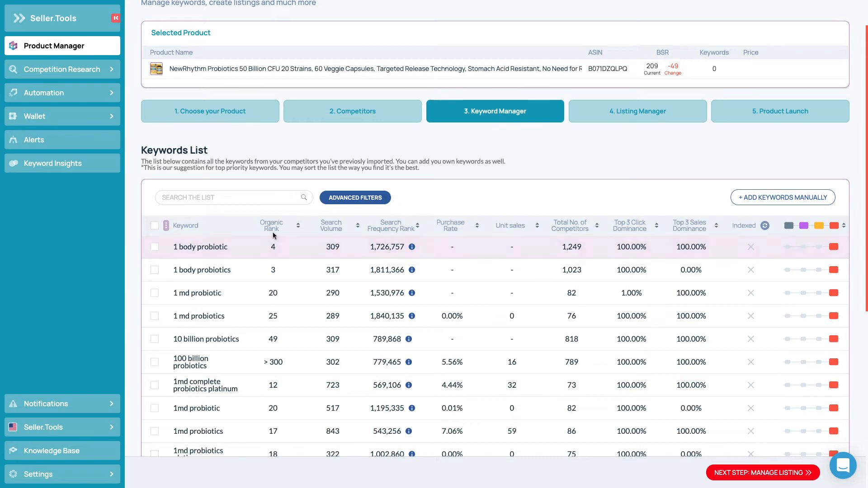
# - Examine the keyword list's metric columns, including organic rank, search volume, unit sales, top 3 click dominance and priority
pyautogui.moveTo(274, 236)
pyautogui.moveTo(353, 232)
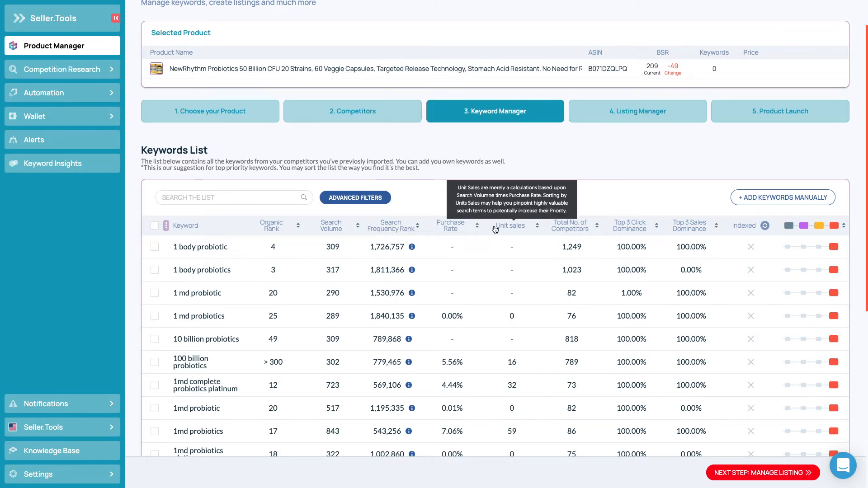
pyautogui.moveTo(478, 230)
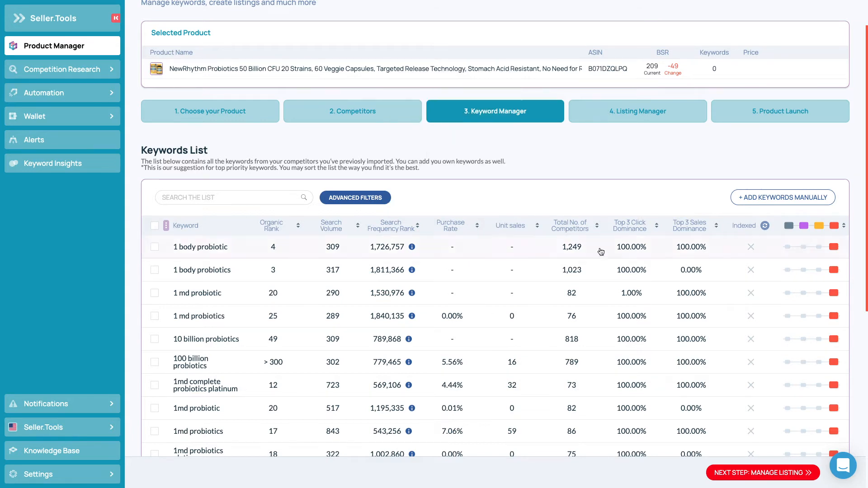
pyautogui.moveTo(638, 231)
pyautogui.scroll(-1, 866, 202)
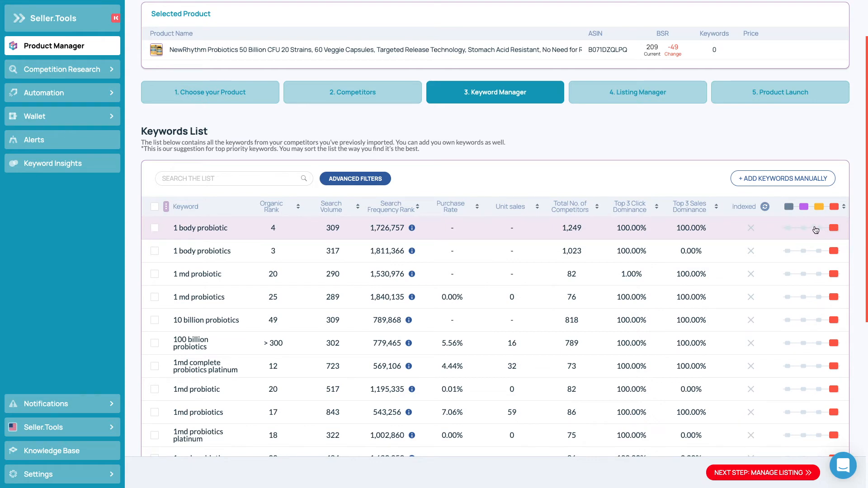
pyautogui.scroll(-1, 851, 218)
pyautogui.scroll(3, 852, 219)
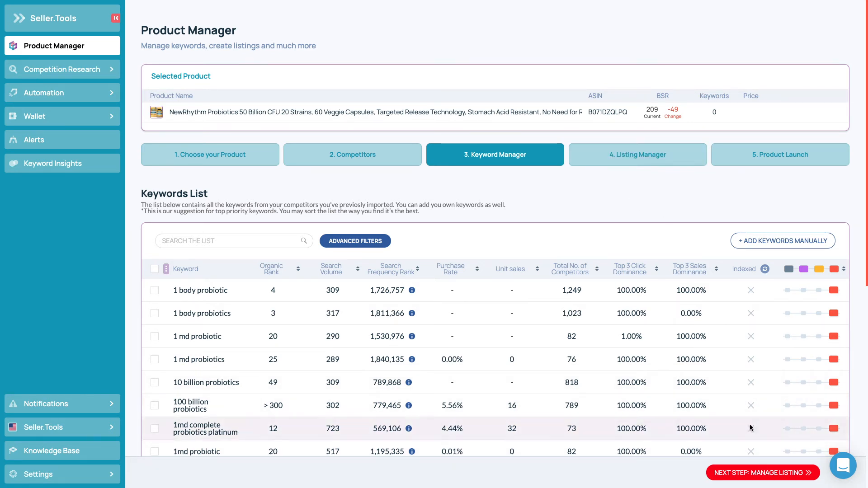
# - Proceed to managing the listing, pick the second B071DZQLPQ variation and review the draft listing's sections
pyautogui.click(766, 473)
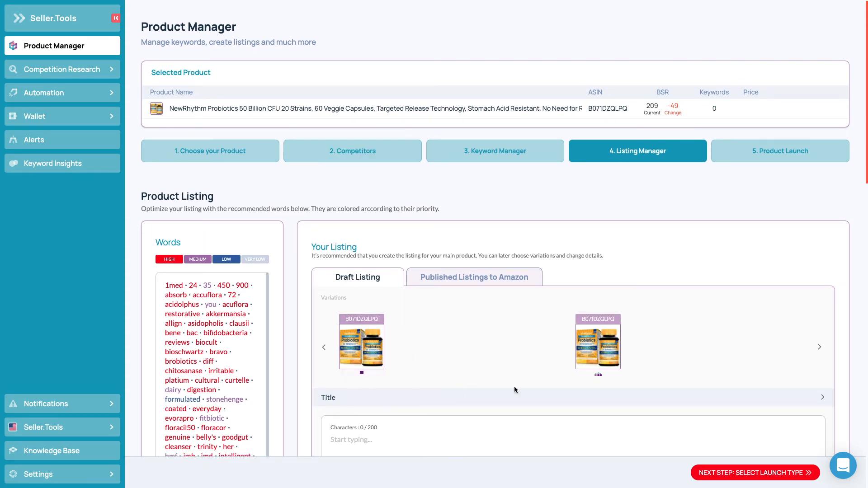
pyautogui.click(579, 363)
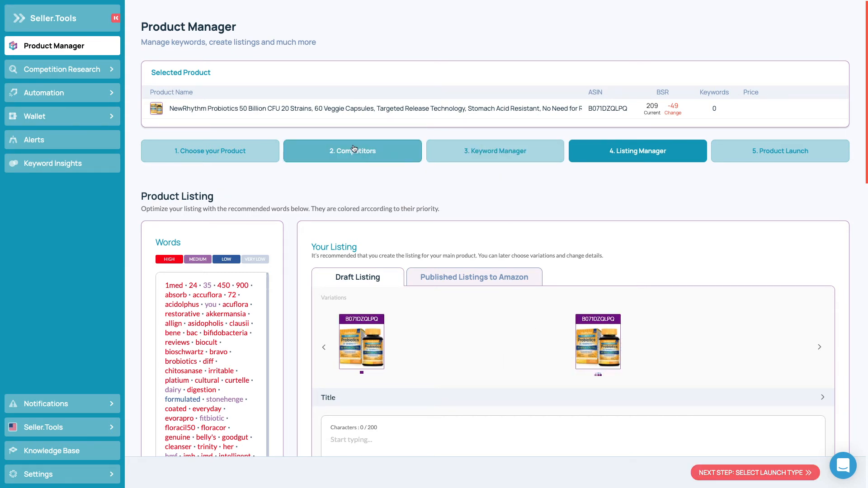
pyautogui.scroll(-2, 310, 178)
pyautogui.scroll(-2, 311, 177)
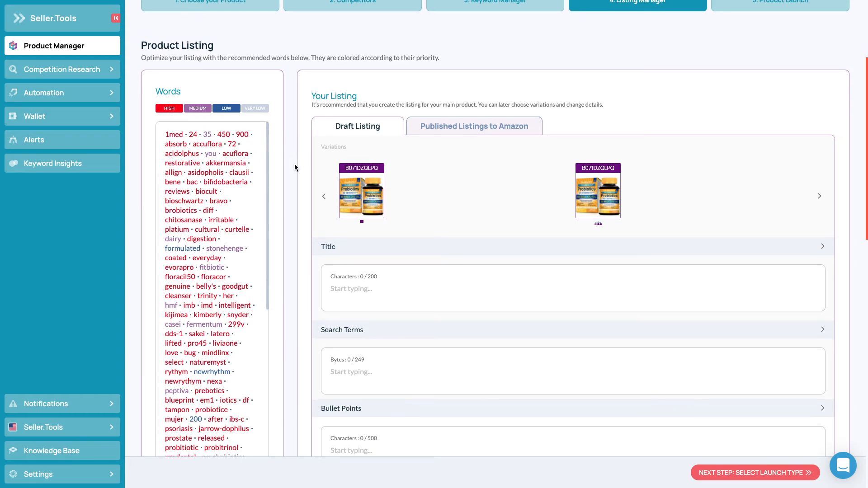
pyautogui.scroll(-10, 294, 164)
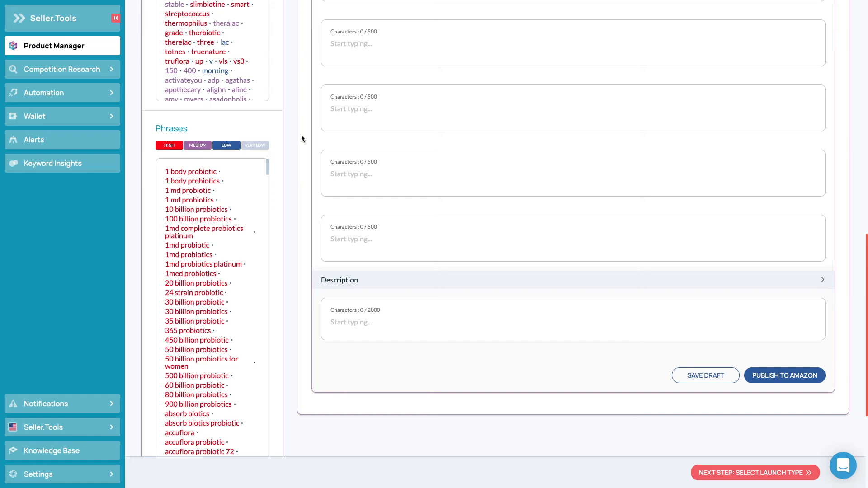
# - Filter the recommended phrases and words so that only the high-priority ones are shown
pyautogui.scroll(1, 301, 138)
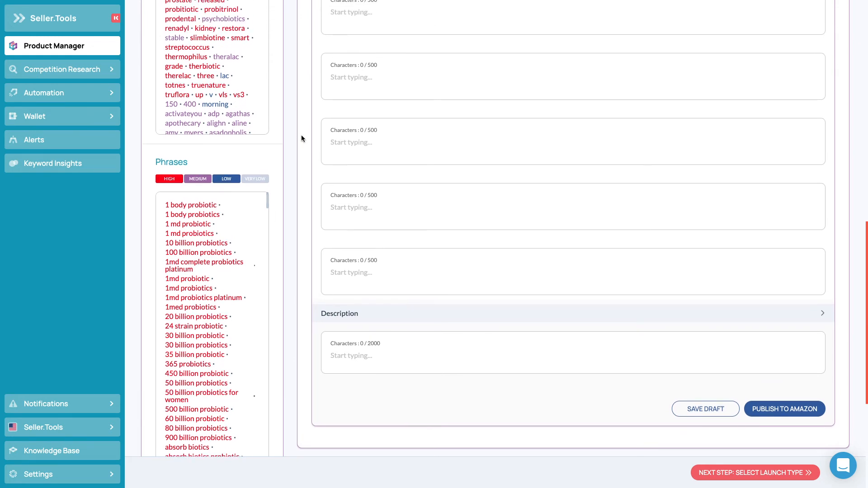
pyautogui.click(260, 183)
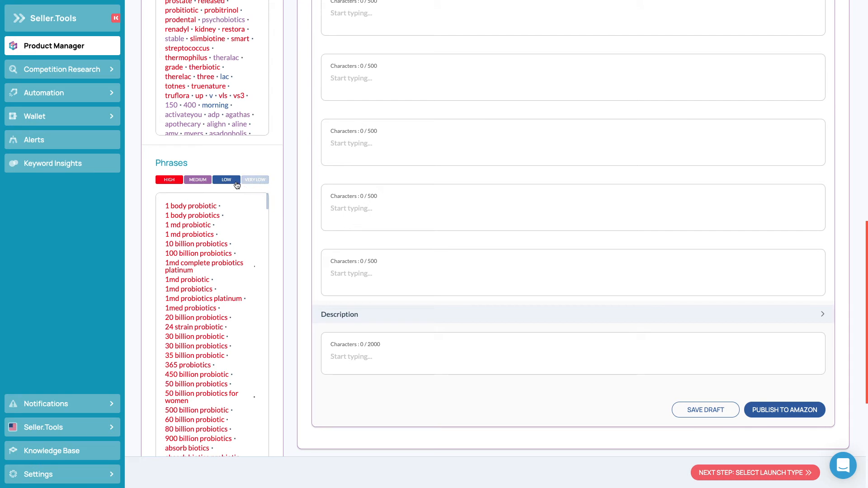
pyautogui.click(199, 180)
pyautogui.click(226, 180)
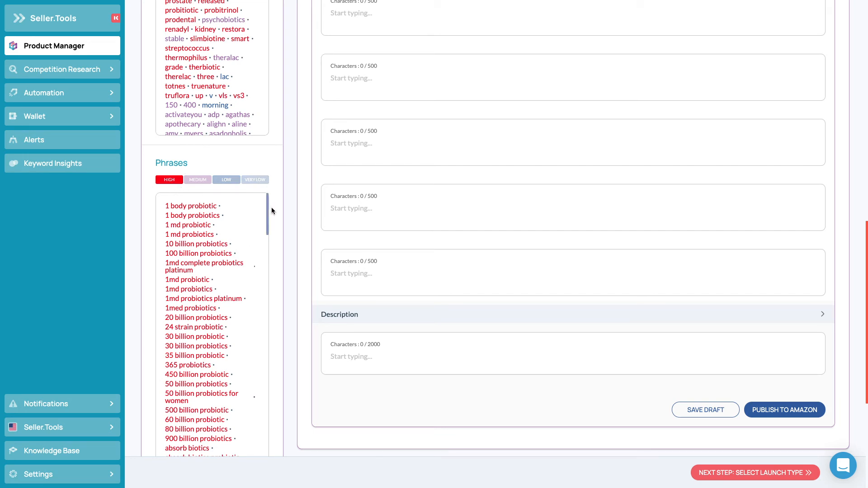
pyautogui.scroll(10, 272, 211)
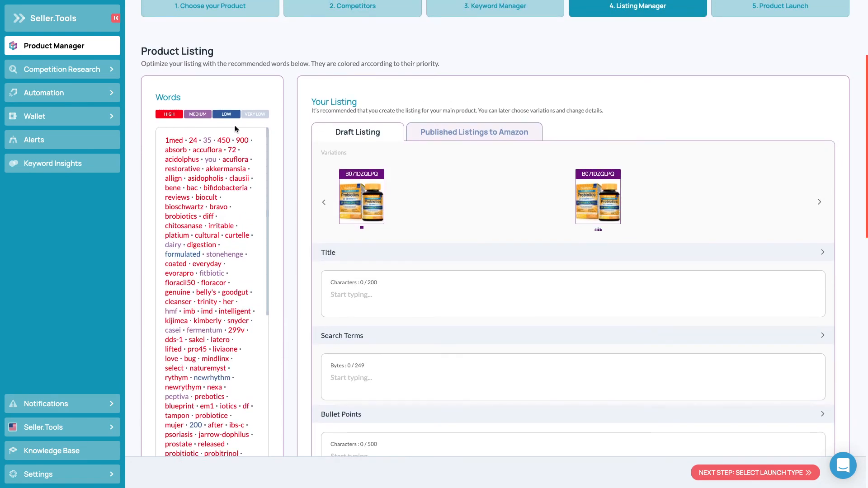
pyautogui.click(226, 116)
pyautogui.click(202, 117)
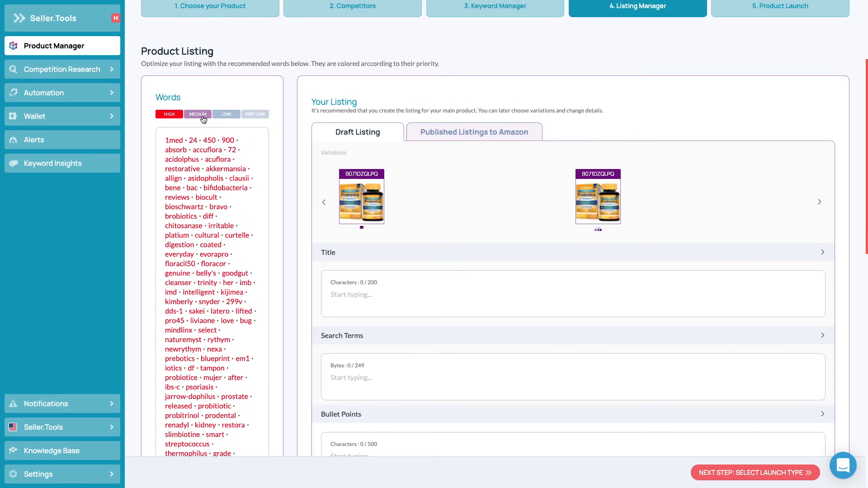
# - Enter "10 billion probiotics digestion" as the draft listing's title, using the recommended phrases and words
pyautogui.scroll(-1, 301, 148)
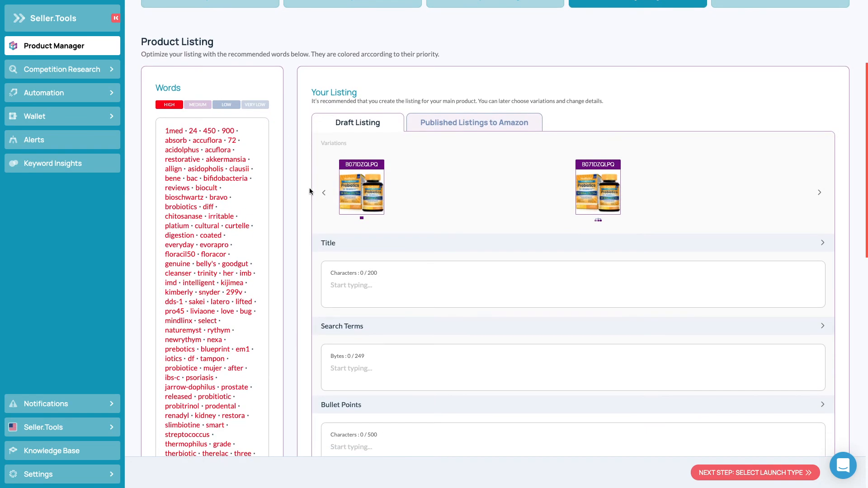
pyautogui.click(403, 293)
pyautogui.scroll(-2, 274, 282)
pyautogui.scroll(-2, 275, 281)
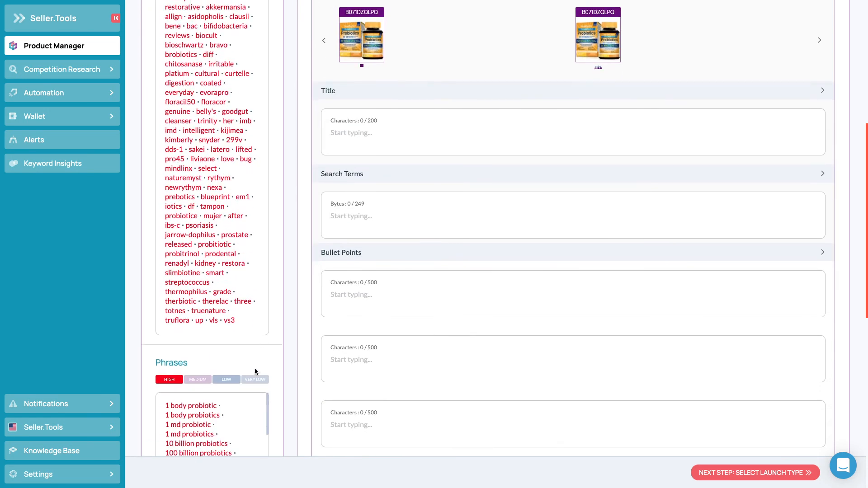
pyautogui.scroll(-1, 246, 386)
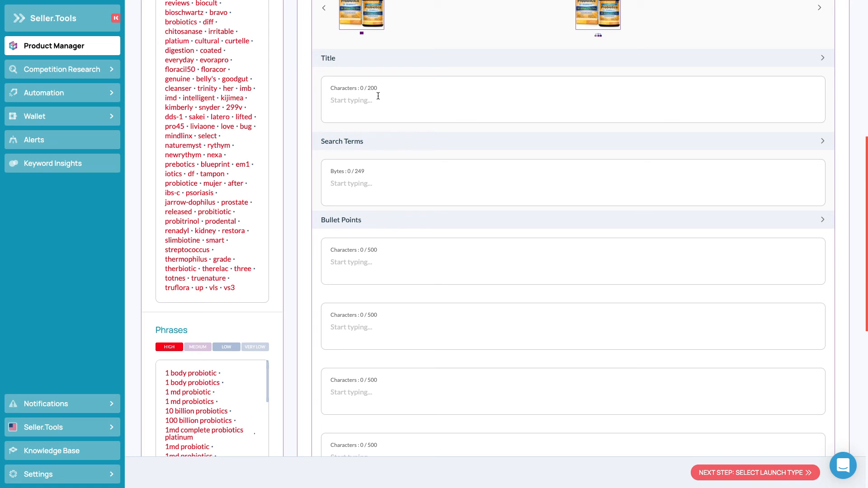
pyautogui.write('10 billion probiotics')
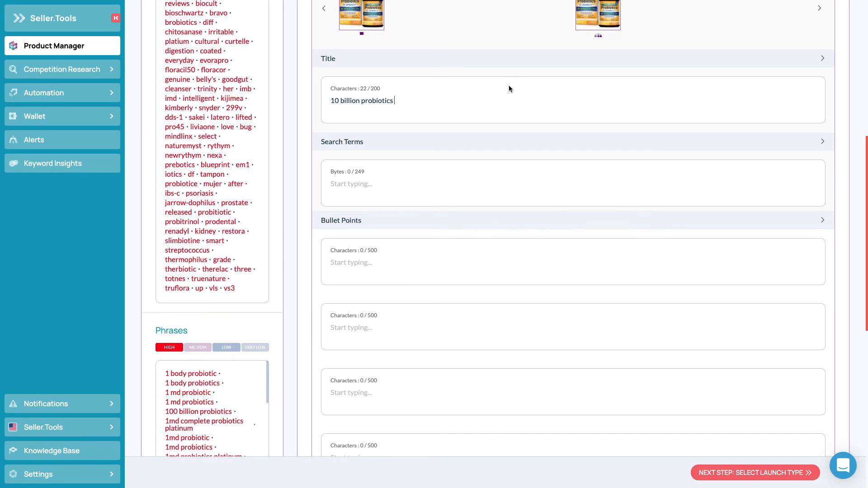
pyautogui.scroll(2, 509, 89)
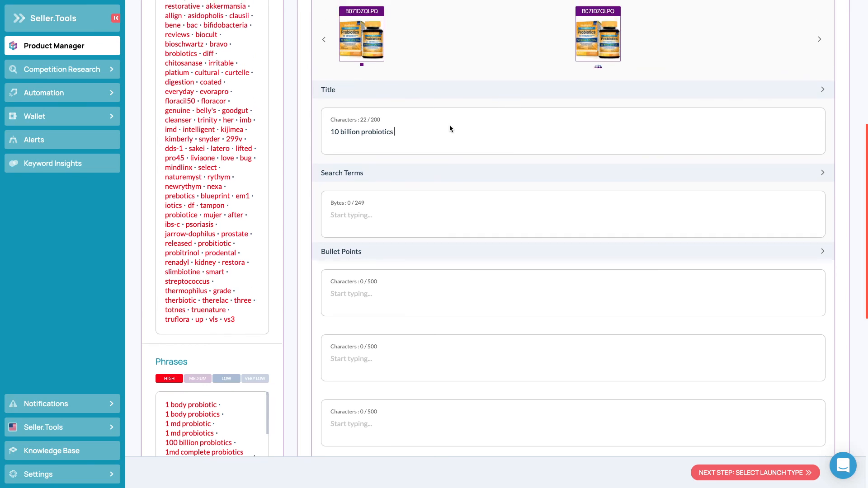
pyautogui.write('digestion')
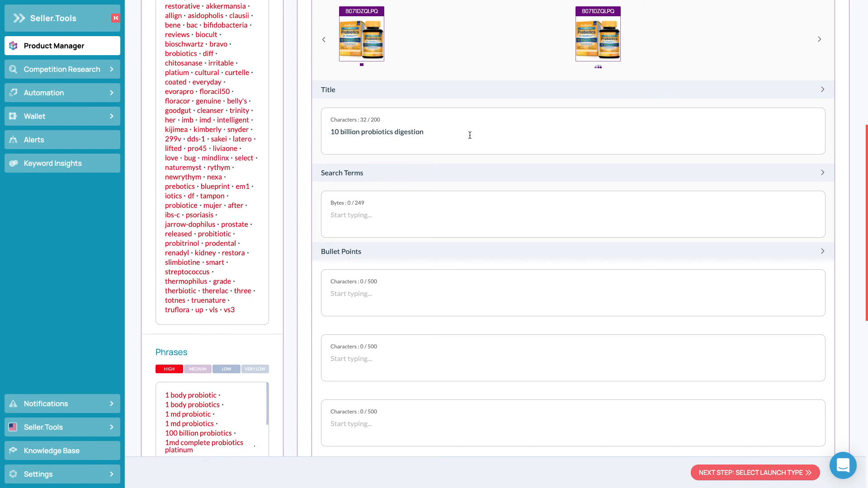
# - Review the rest of the draft listing's fields and proceed to selecting the launch type
pyautogui.scroll(-1, 543, 332)
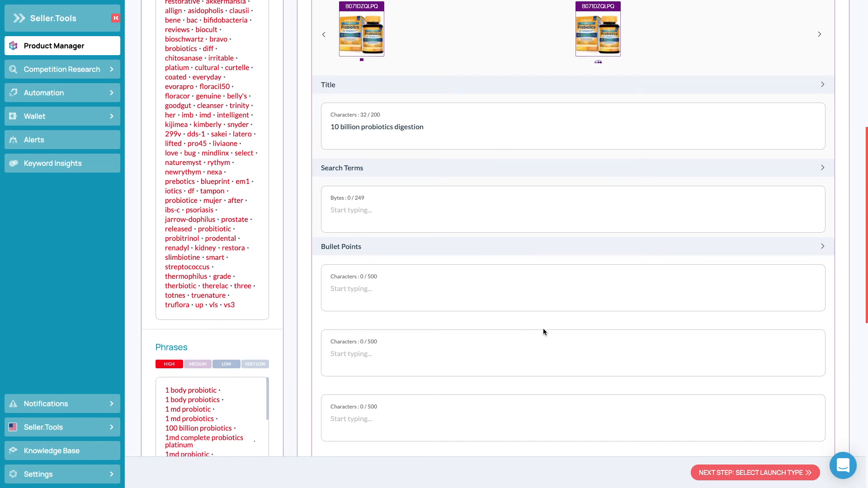
pyautogui.scroll(-6, 543, 332)
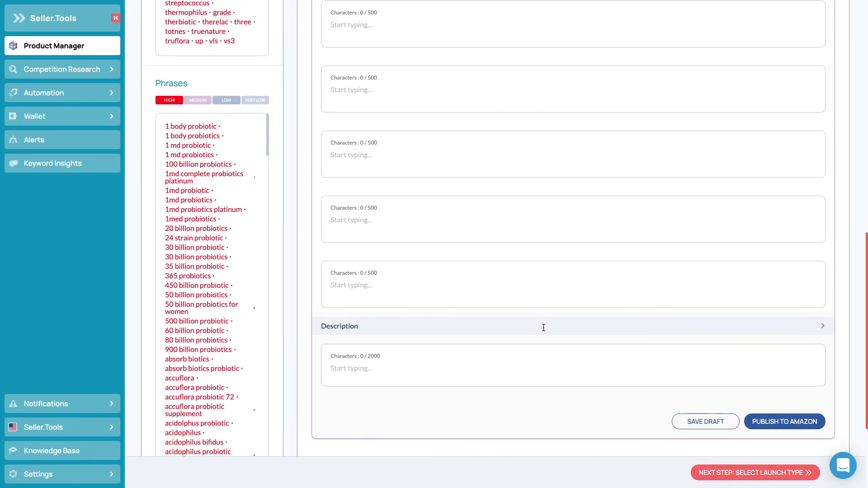
pyautogui.scroll(-1, 544, 327)
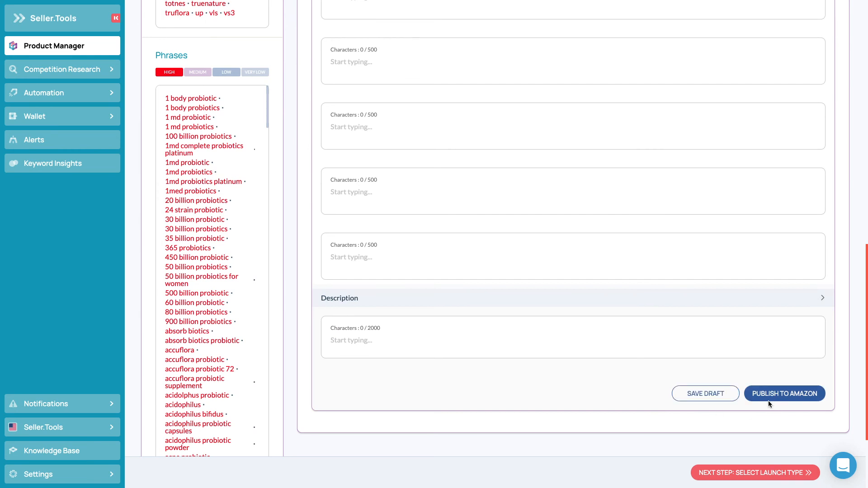
pyautogui.scroll(10, 619, 326)
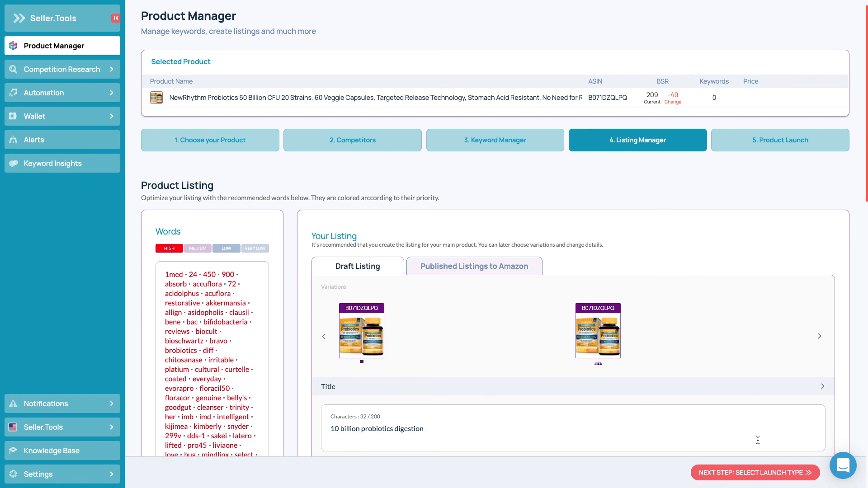
pyautogui.click(759, 472)
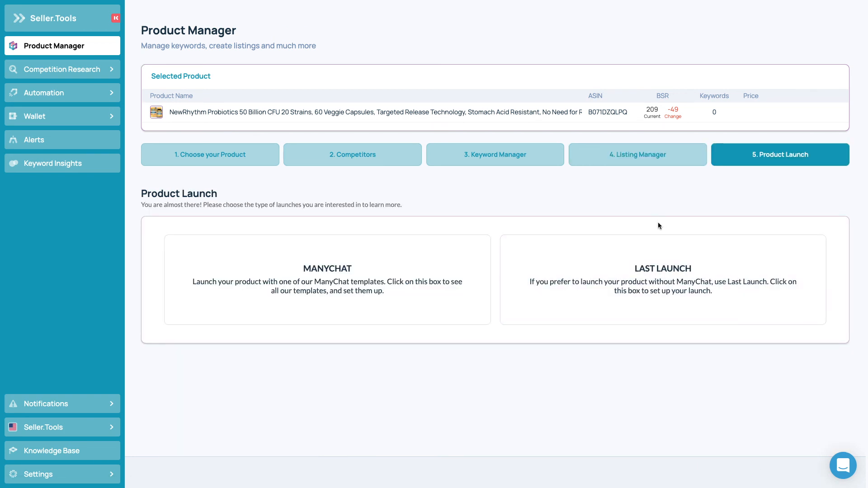